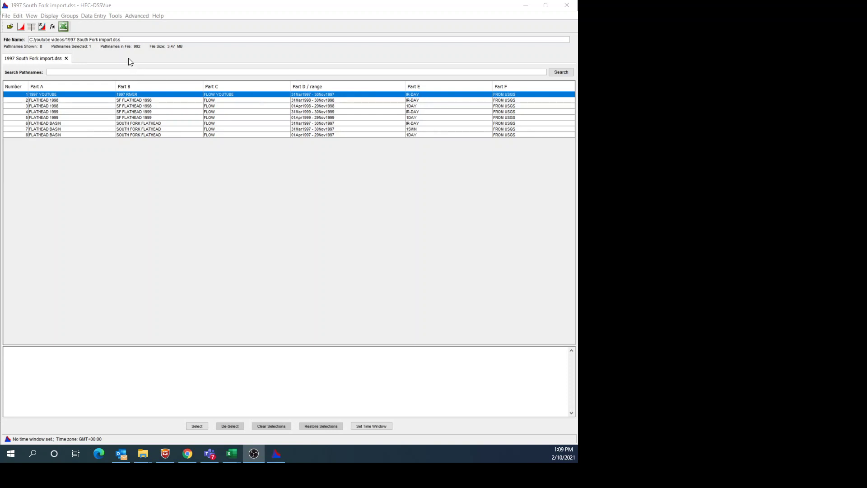
pyautogui.click(31, 26)
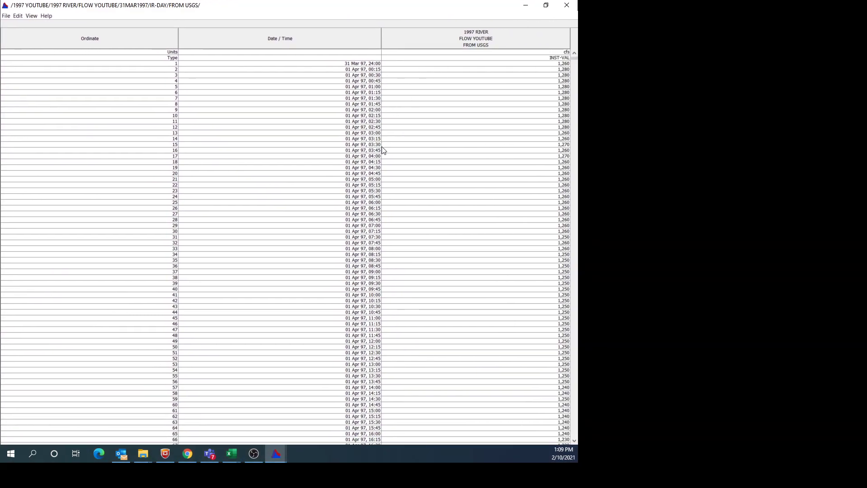
pyautogui.scroll(-20, 370, 268)
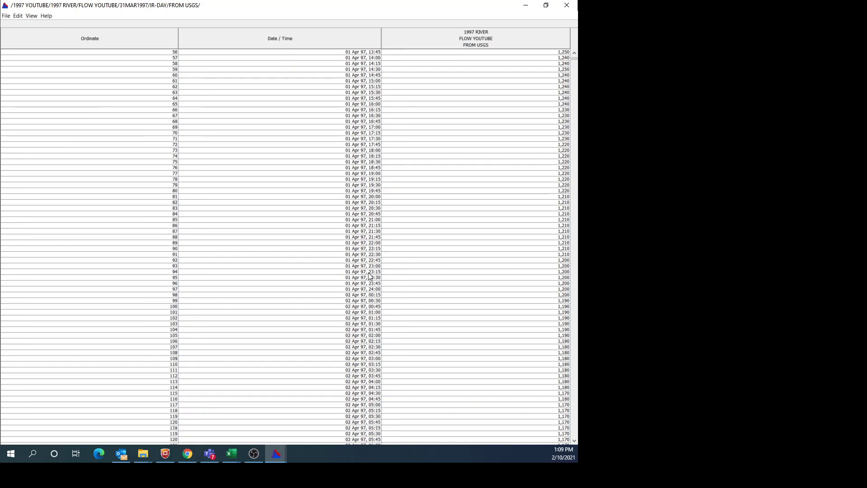
pyautogui.scroll(-20, 370, 280)
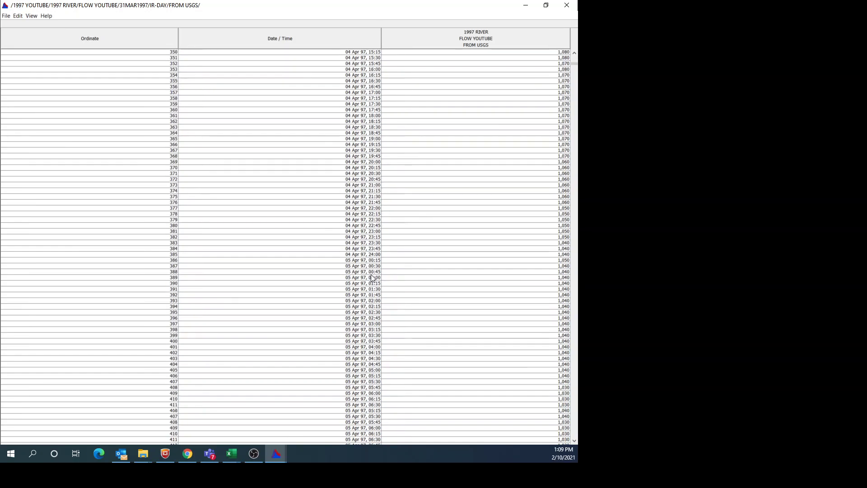
pyautogui.scroll(-7, 370, 275)
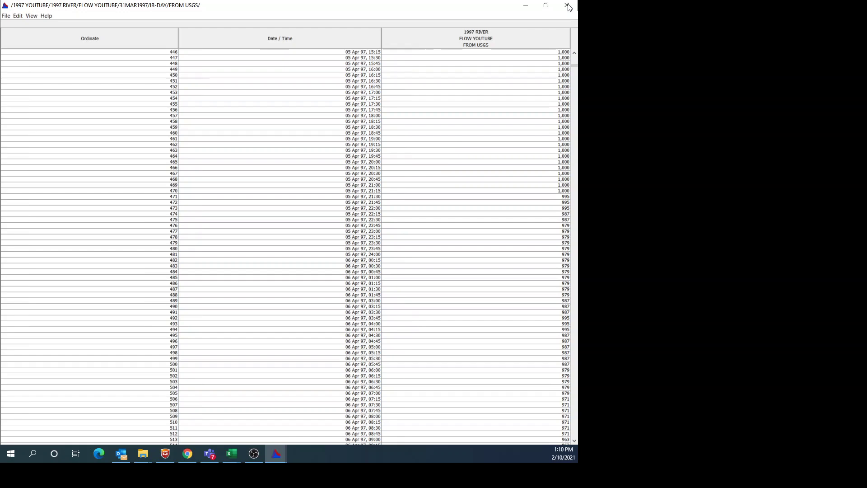
pyautogui.click(568, 5)
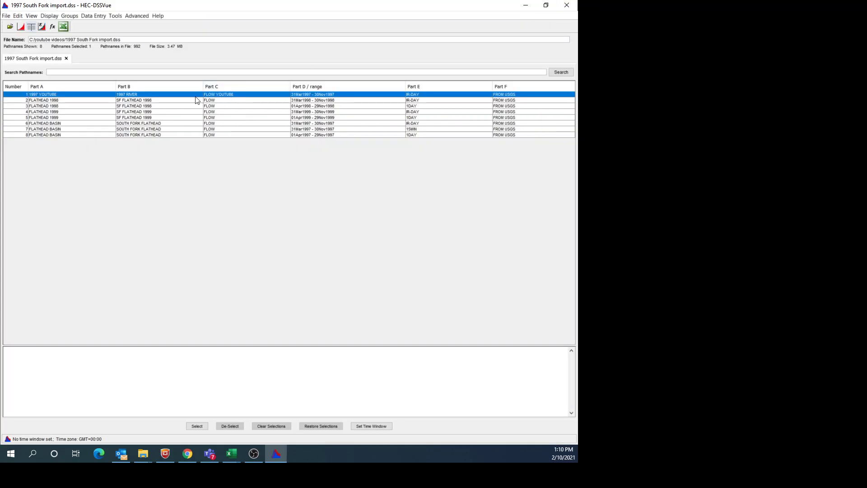
# - Reopen the IR-DAY FLOW YOUTUBE record as a table, showing flows near 1,230 on 01 Apr 97
pyautogui.click(31, 27)
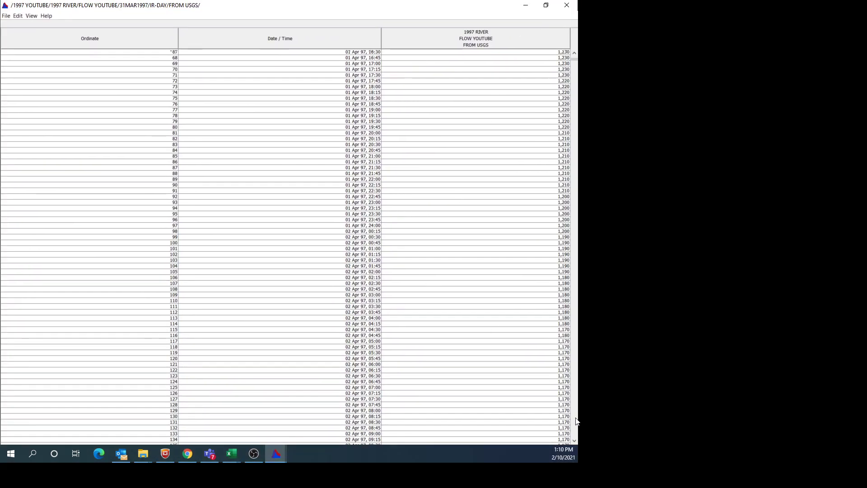
pyautogui.scroll(-8, 576, 420)
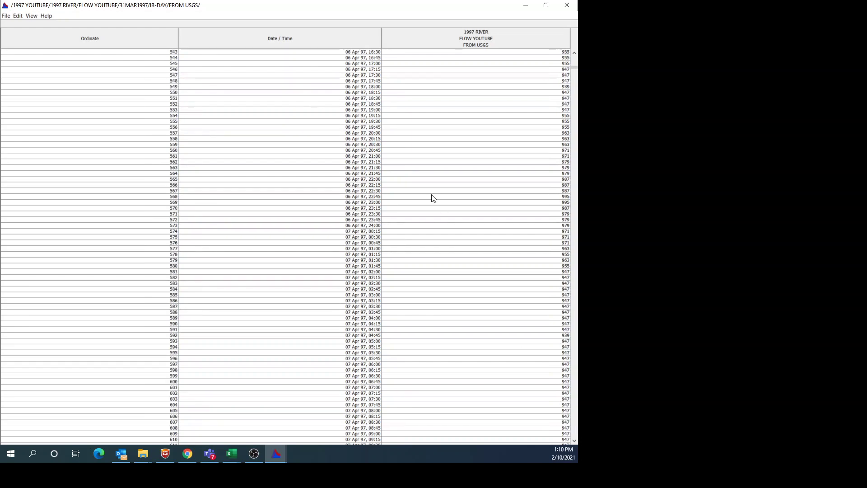
# - Scroll the flow table and select the 979 flow value at 06 Apr 97, 01:45
pyautogui.scroll(10, 427, 192)
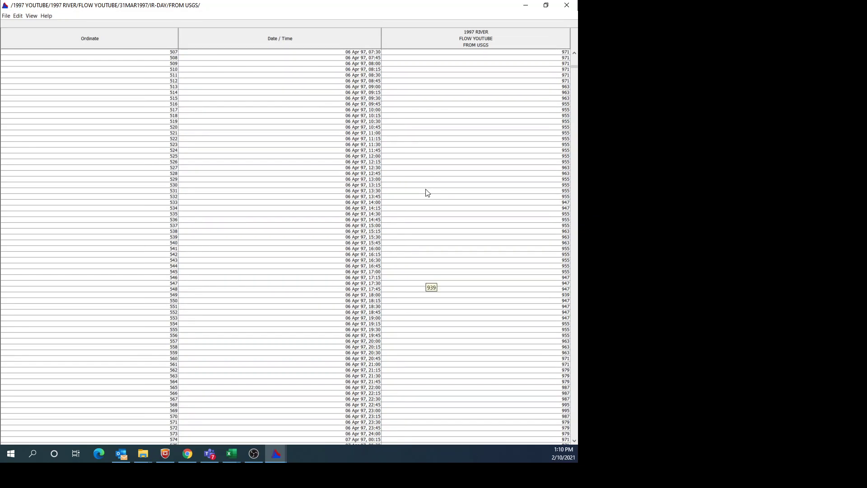
pyautogui.scroll(7, 428, 193)
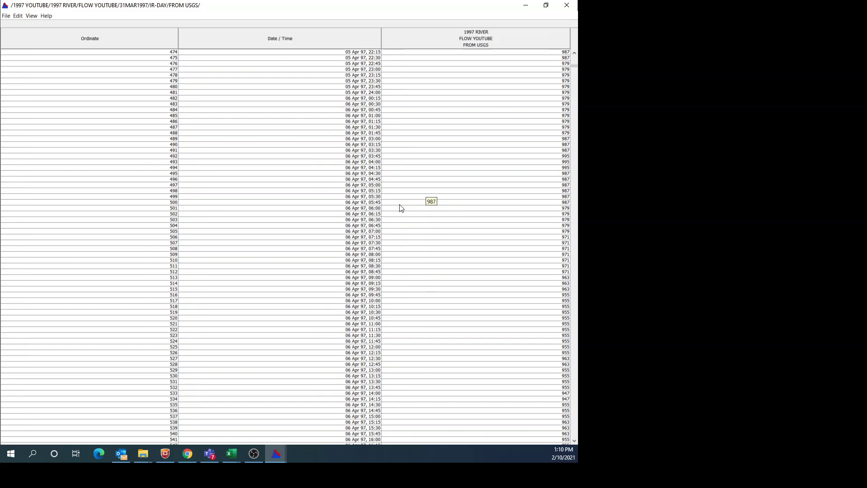
pyautogui.click(480, 133)
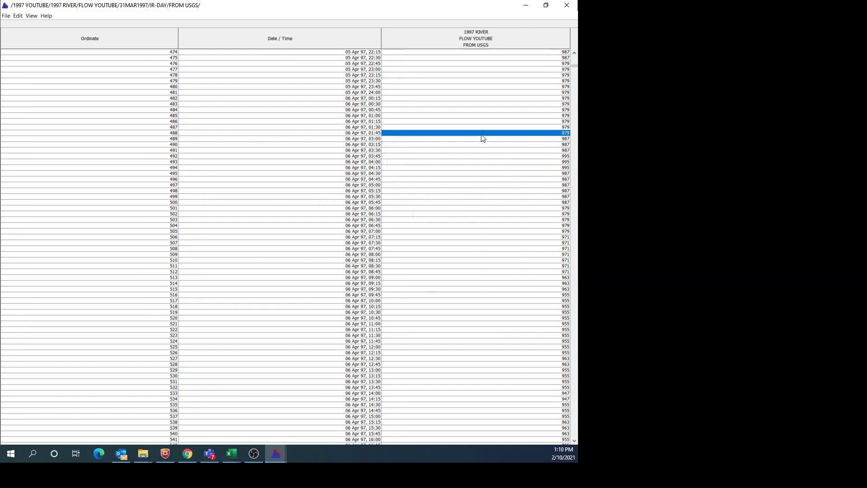
# - Close the flow table and bring up Tools > Math Functions for the record
pyautogui.click(567, 5)
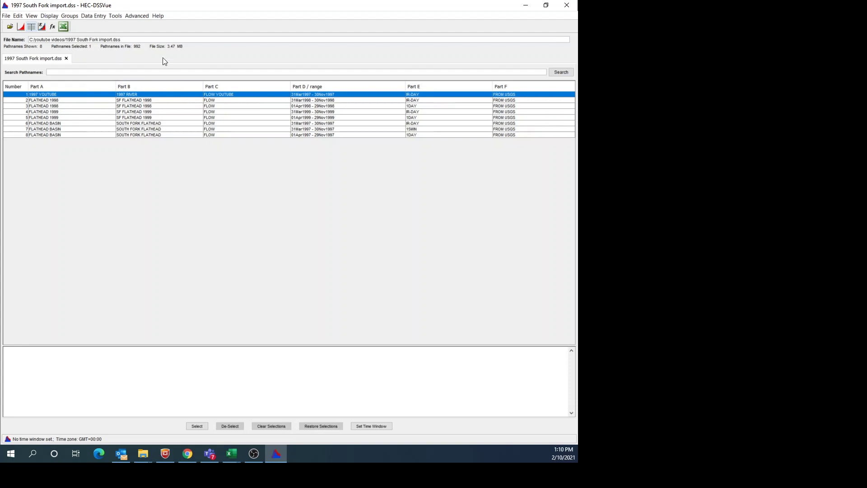
pyautogui.click(116, 16)
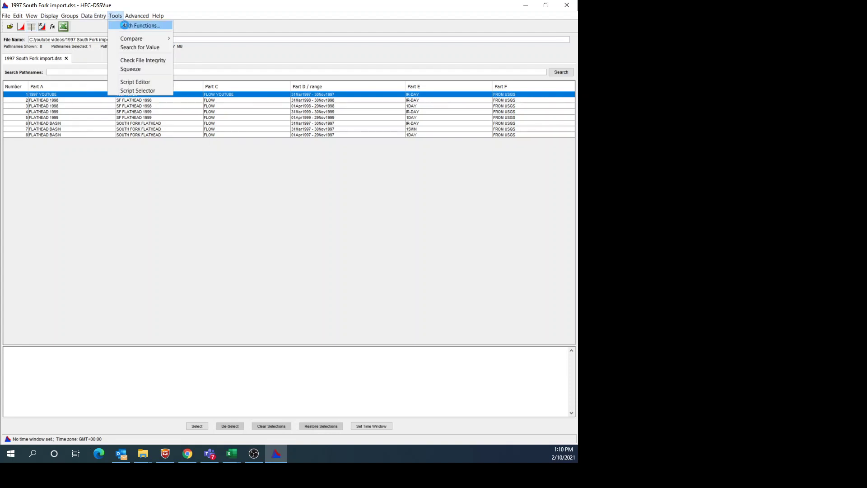
pyautogui.click(125, 26)
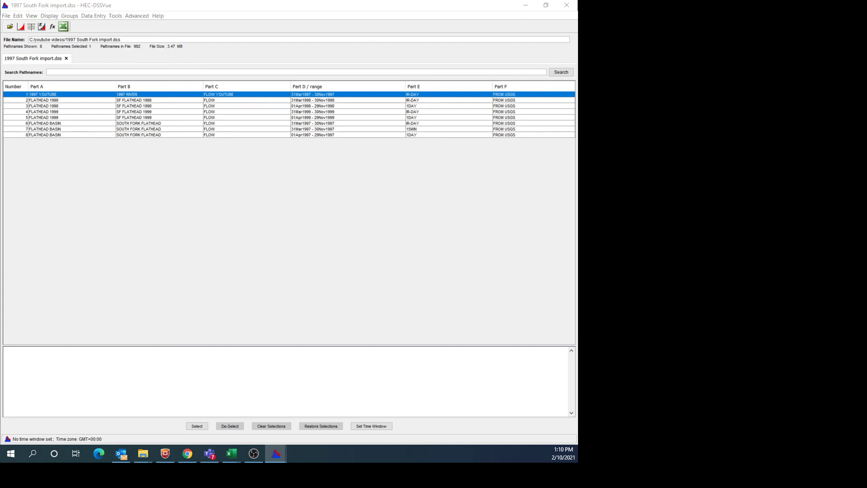
# - Compute an interpolated 15MIN regular series with the Time Functions Irregular to Regular operator
pyautogui.moveTo(216, 97); pyautogui.dragTo(304, 136)
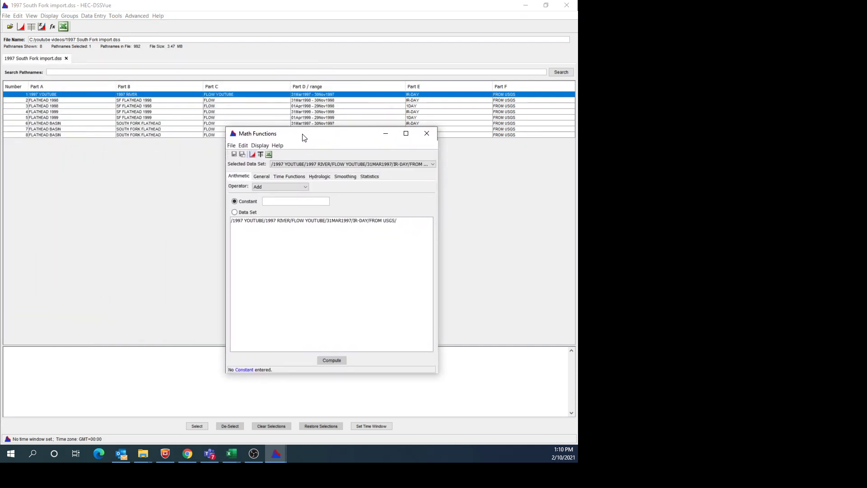
pyautogui.click(297, 177)
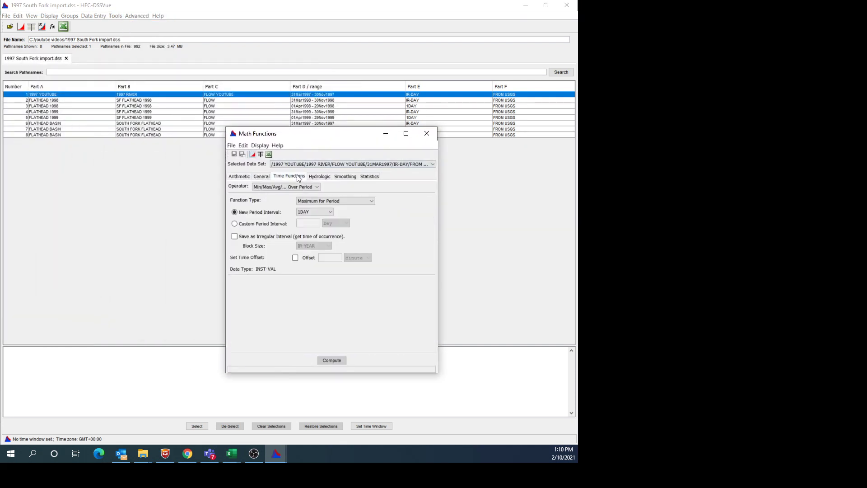
pyautogui.click(317, 186)
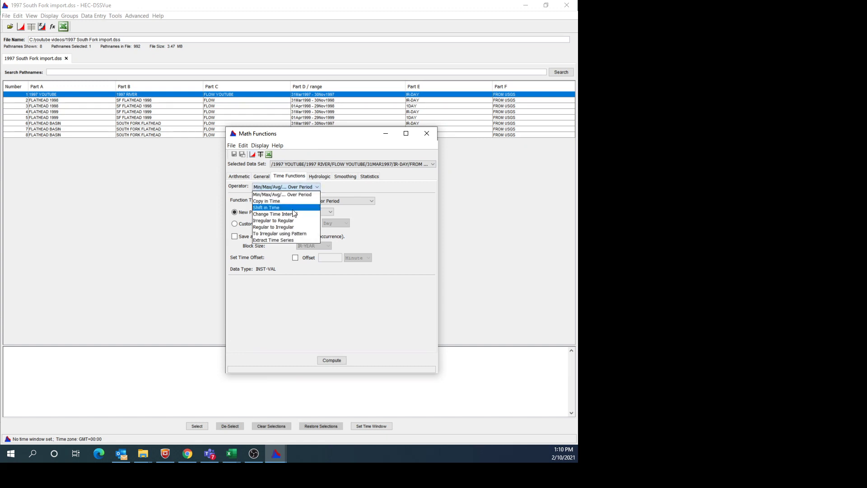
pyautogui.click(288, 221)
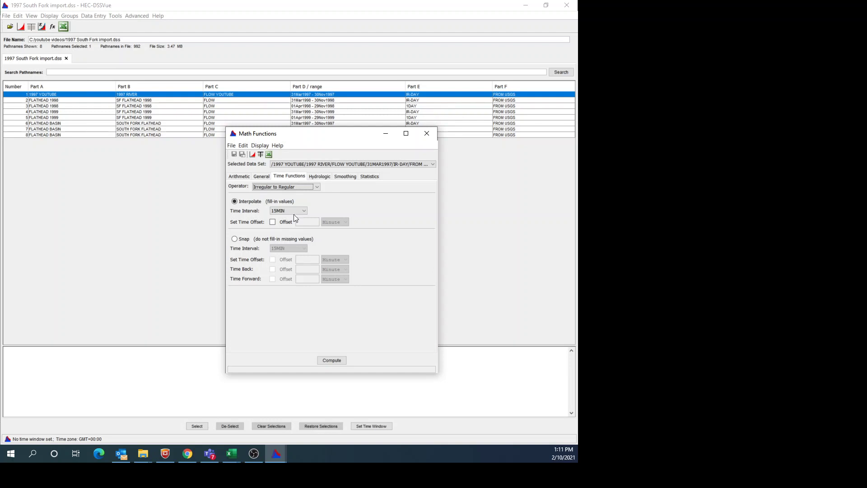
pyautogui.click(339, 359)
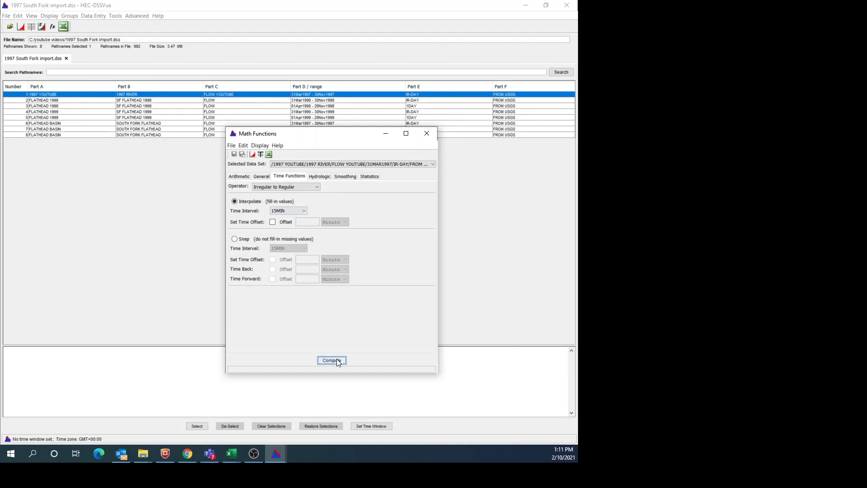
# - Save the new 15MIN FLOW YOUTUBE record to the file, bringing it to 9 pathnames
pyautogui.click(427, 134)
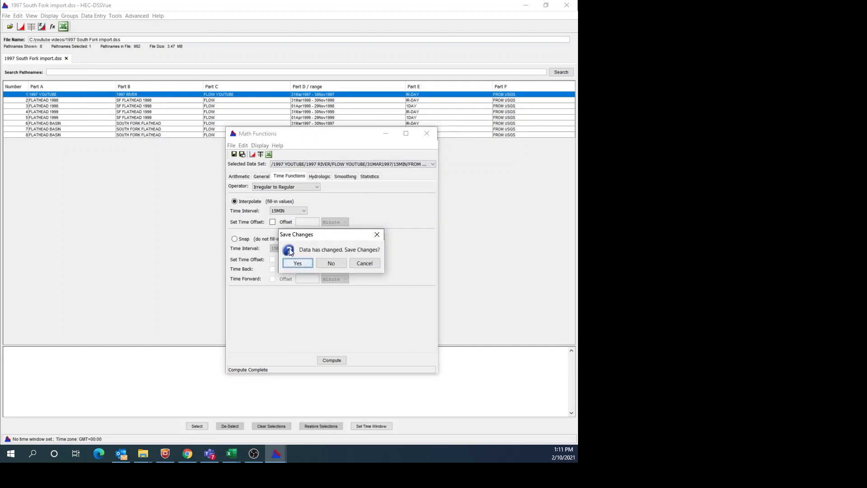
pyautogui.click(306, 264)
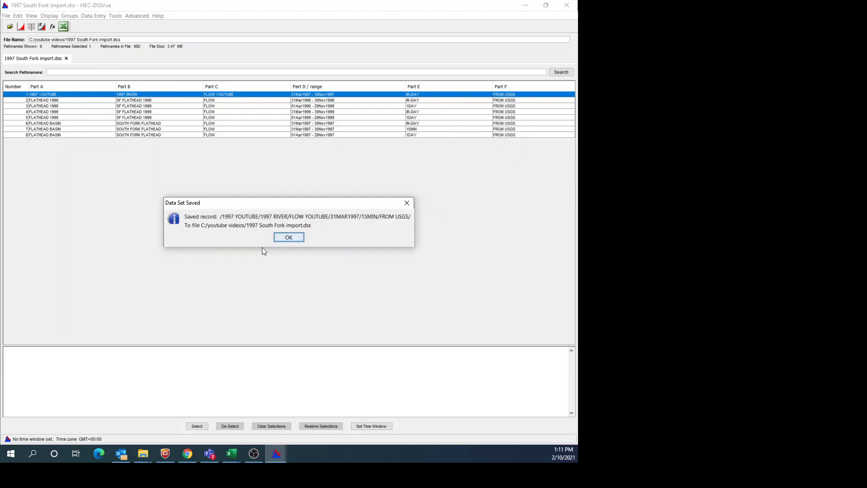
pyautogui.click(289, 238)
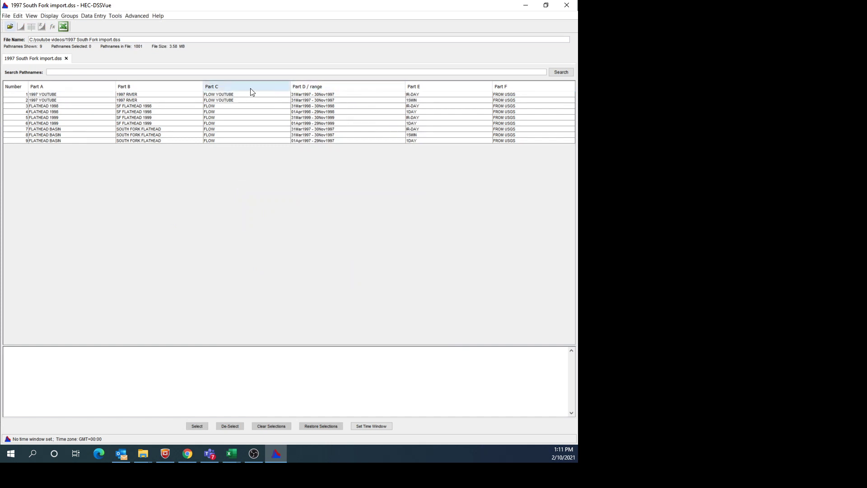
# - Show the new 15MIN FLOW YOUTUBE record in a full-screen table
pyautogui.click(235, 100)
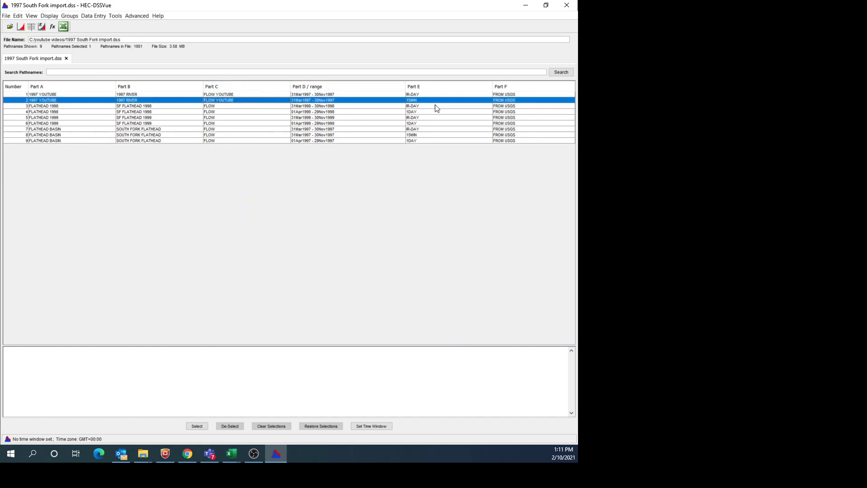
pyautogui.click(31, 26)
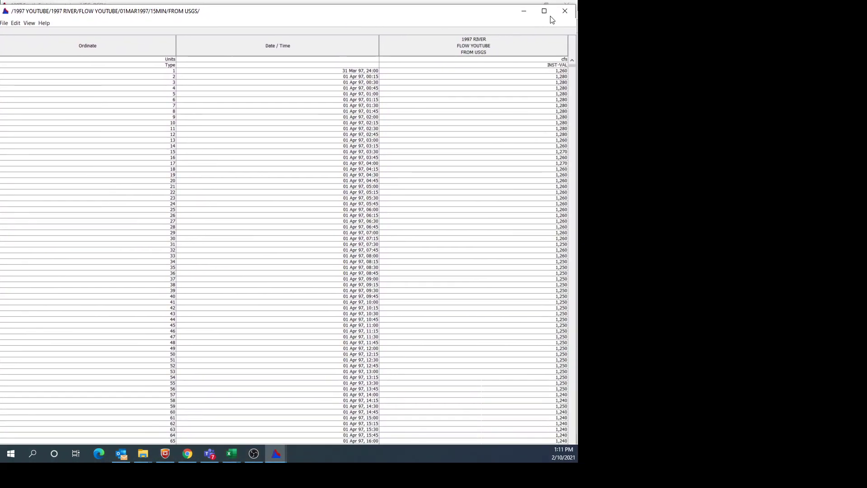
pyautogui.click(545, 10)
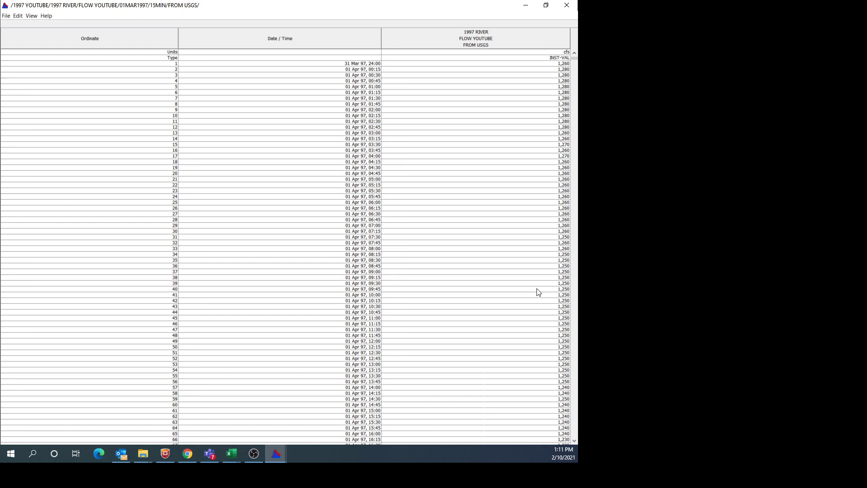
pyautogui.moveTo(576, 395); pyautogui.dragTo(575, 393)
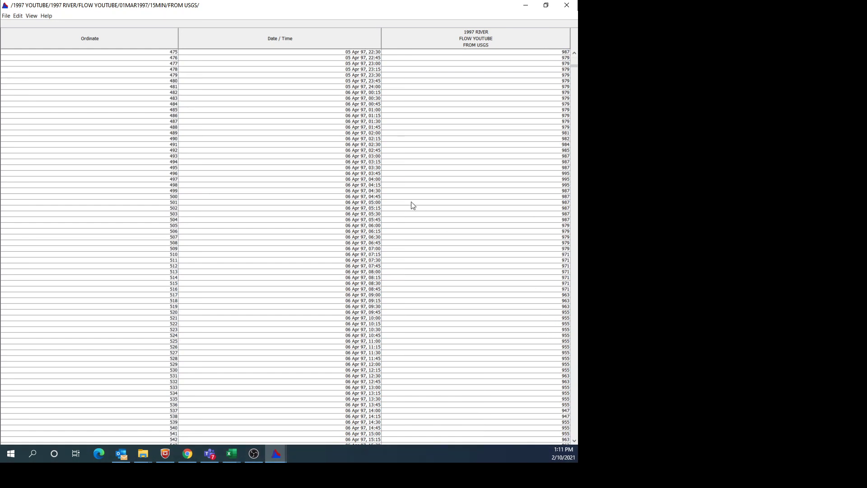
# - Check the 06 Apr 97 flows from 01:45 to 03:00 (979–987), then close the table
pyautogui.click(417, 127)
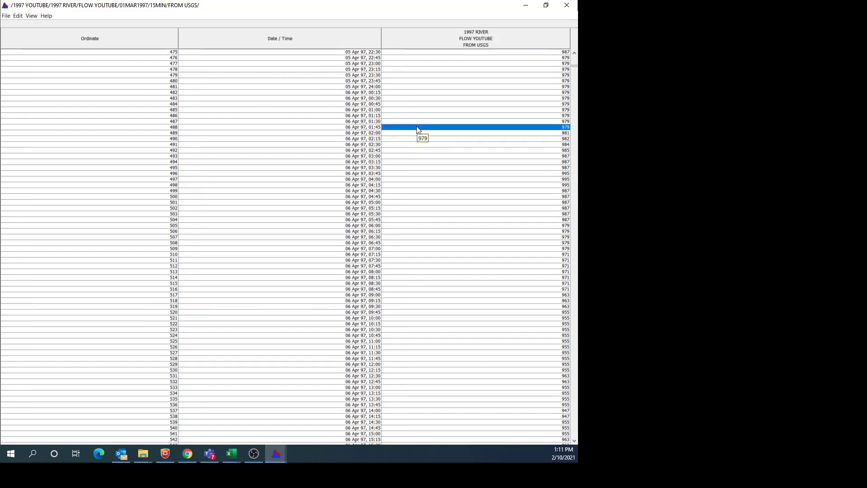
pyautogui.click(416, 157)
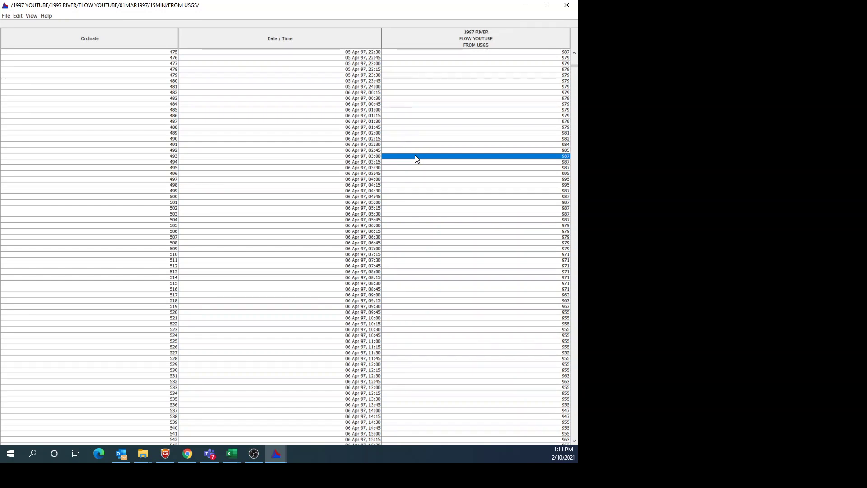
pyautogui.click(416, 134)
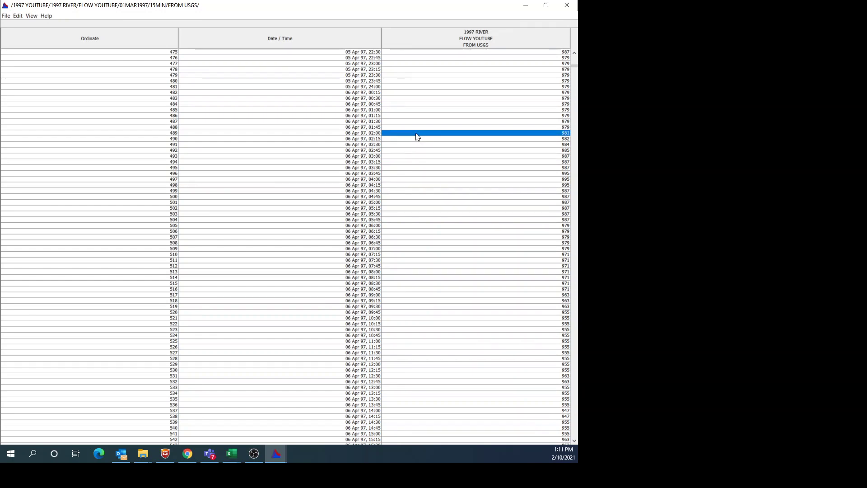
pyautogui.click(416, 140)
pyautogui.click(417, 144)
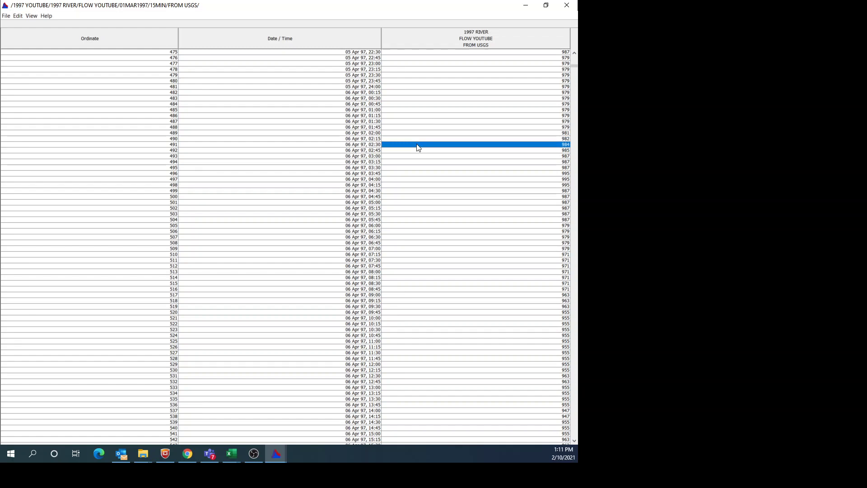
pyautogui.click(417, 151)
pyautogui.click(418, 156)
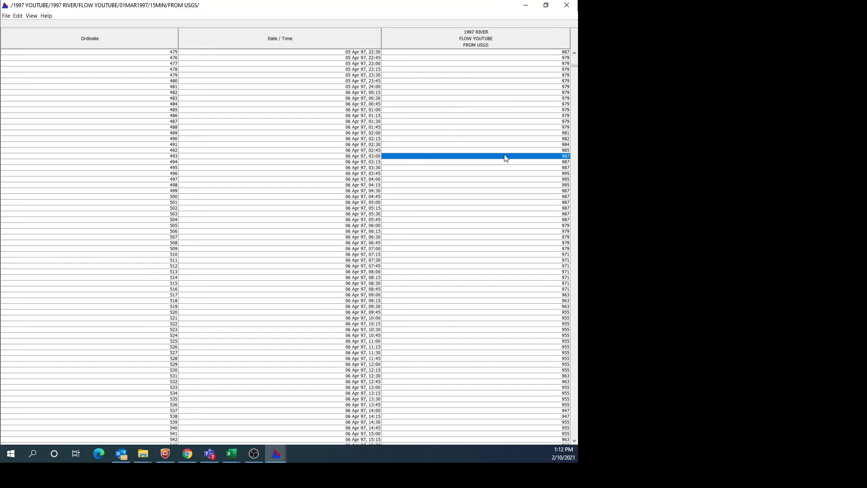
pyautogui.click(567, 5)
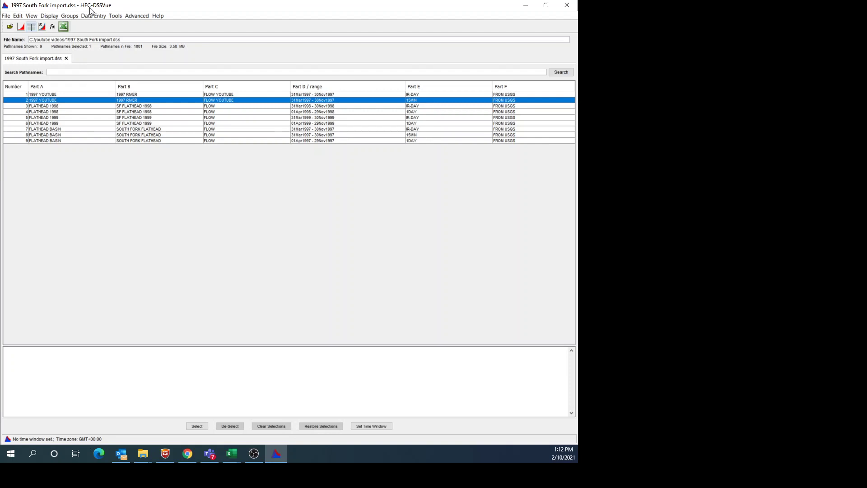
# - Compute a 1DAY Average over Period series from the 15MIN flow using Min/Max/Avg Over Period
pyautogui.click(116, 16)
pyautogui.click(128, 191)
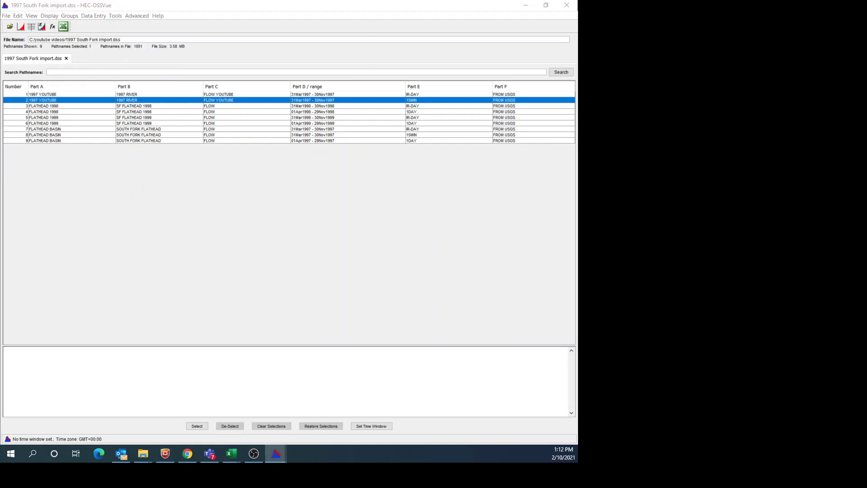
pyautogui.moveTo(95, 120); pyautogui.dragTo(327, 163)
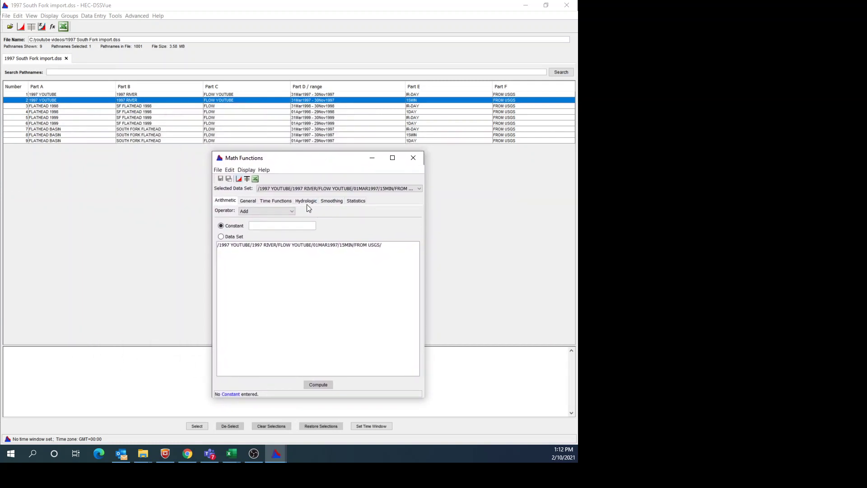
pyautogui.click(274, 201)
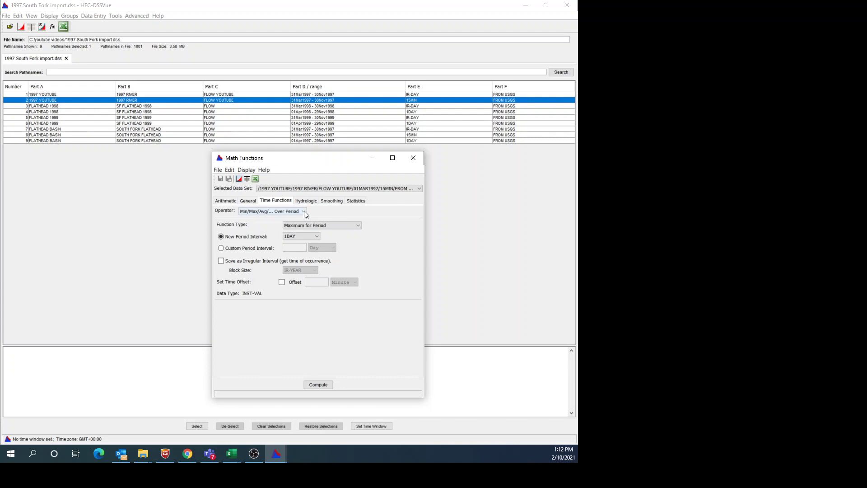
pyautogui.click(304, 211)
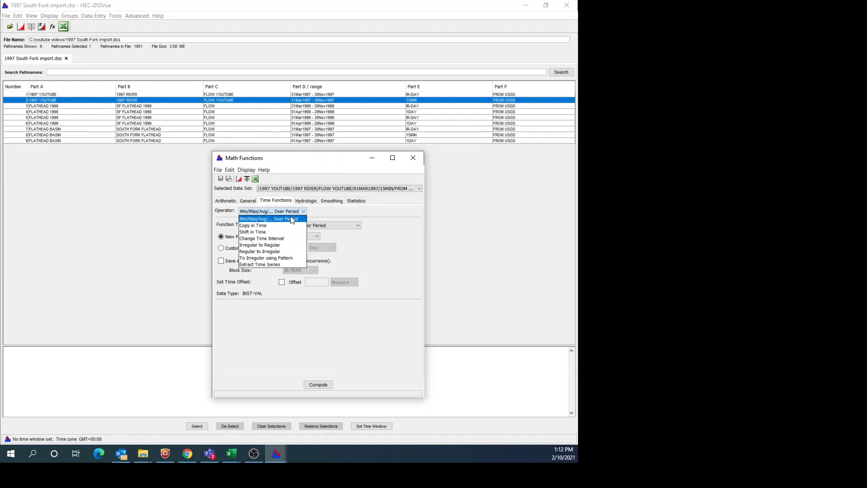
pyautogui.click(293, 220)
pyautogui.click(337, 224)
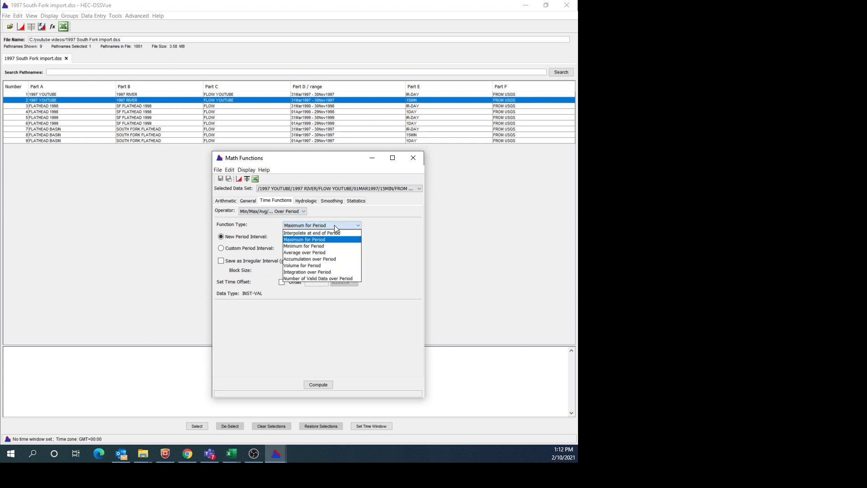
pyautogui.click(317, 252)
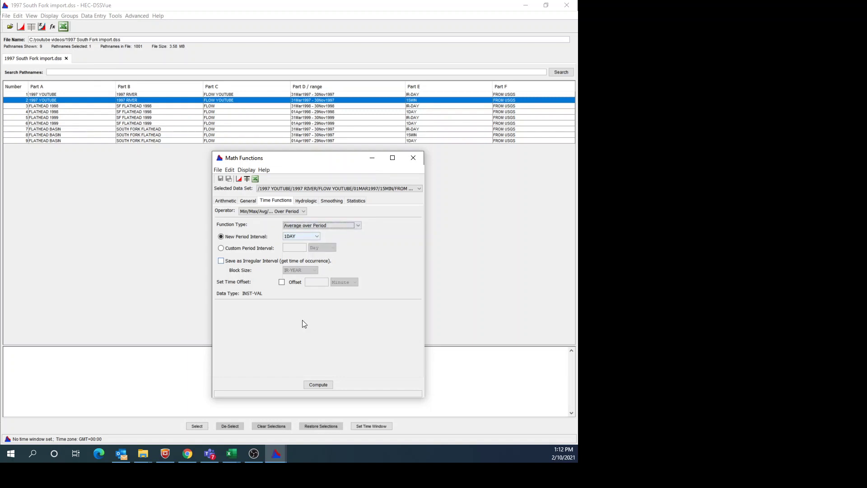
pyautogui.click(313, 385)
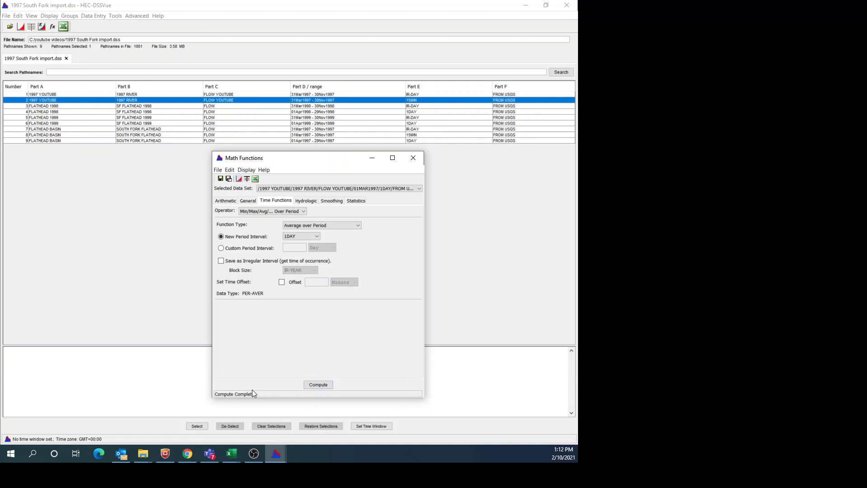
# - Save the 1DAY average series as a new pathname and close Math Functions
pyautogui.click(221, 179)
pyautogui.click(289, 238)
pyautogui.click(414, 158)
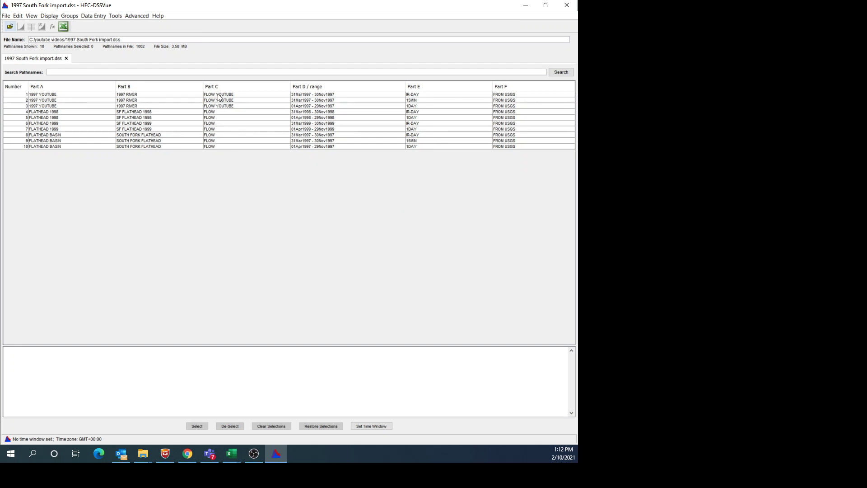
pyautogui.moveTo(219, 95); pyautogui.dragTo(220, 101)
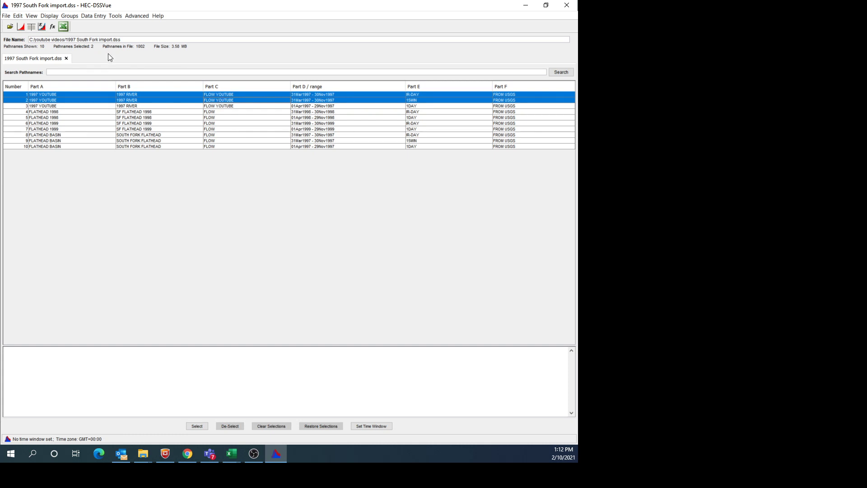
pyautogui.click(21, 27)
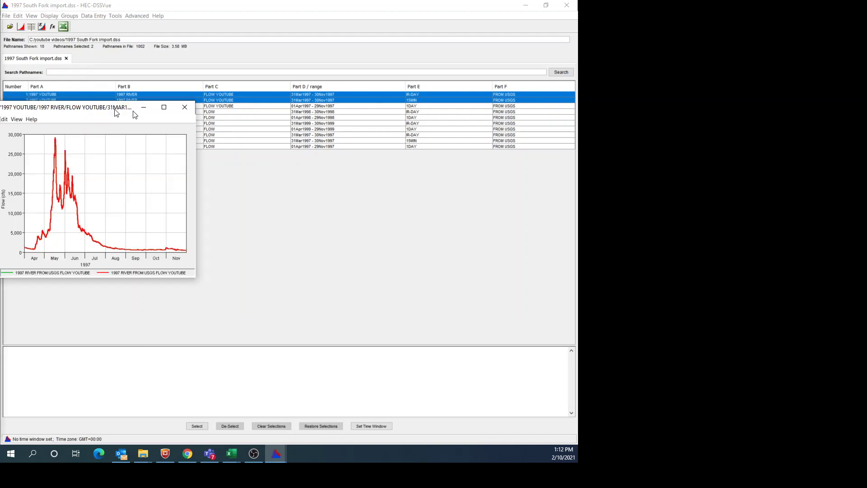
pyautogui.moveTo(122, 110); pyautogui.dragTo(321, 171)
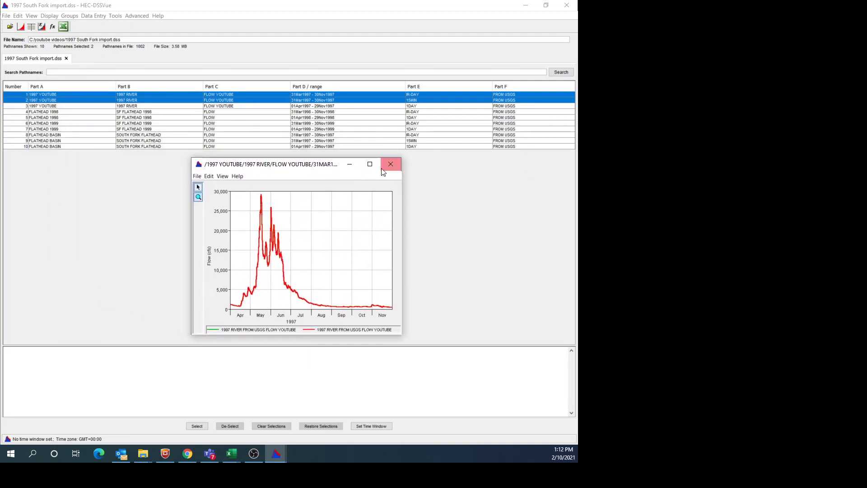
pyautogui.click(370, 164)
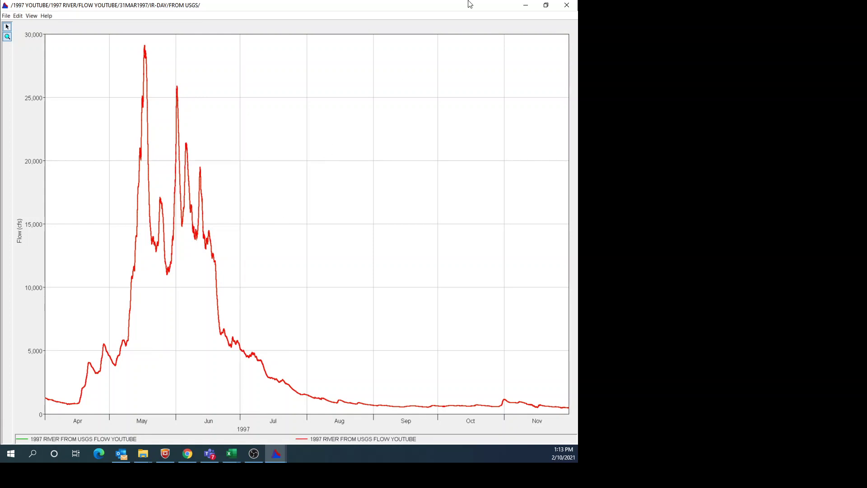
pyautogui.click(559, 5)
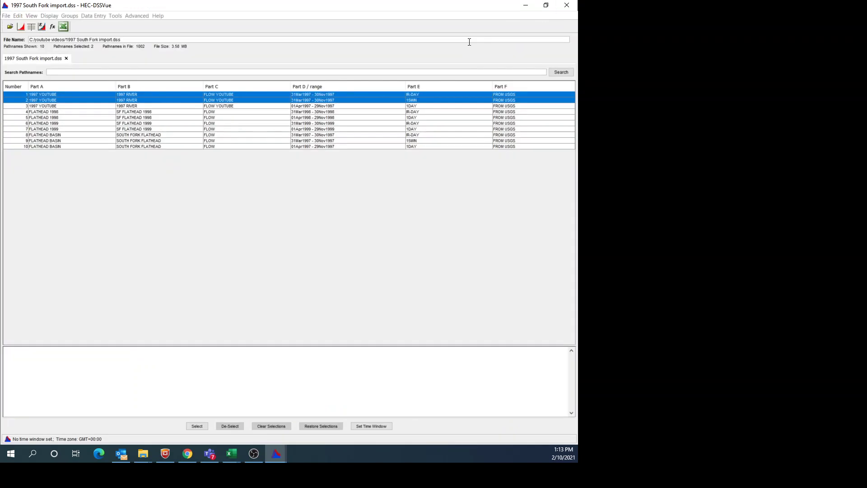
# - Select the 15MIN and 1DAY average flow records and plot them together
pyautogui.click(224, 100)
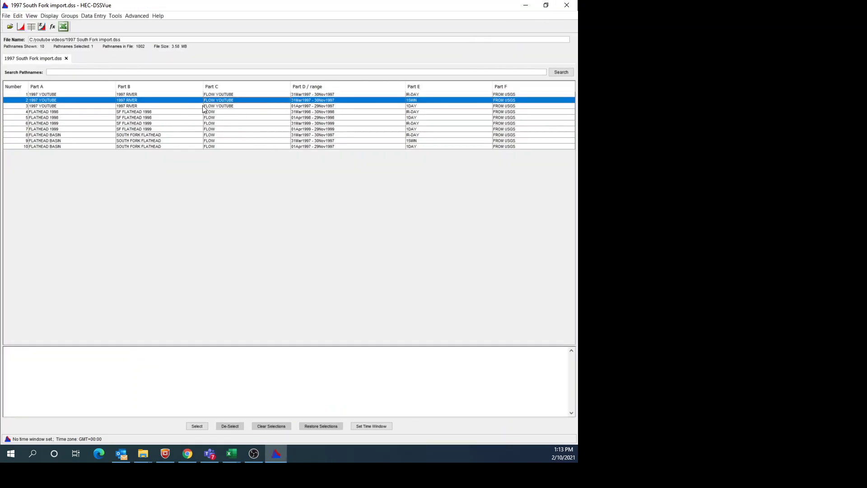
pyautogui.keyDown('ctrl'); pyautogui.click(218, 106); pyautogui.keyUp('ctrl')
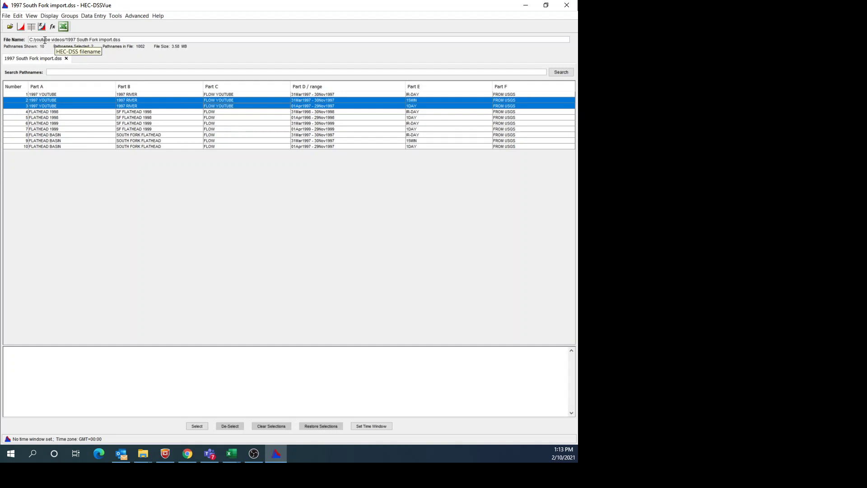
pyautogui.click(22, 29)
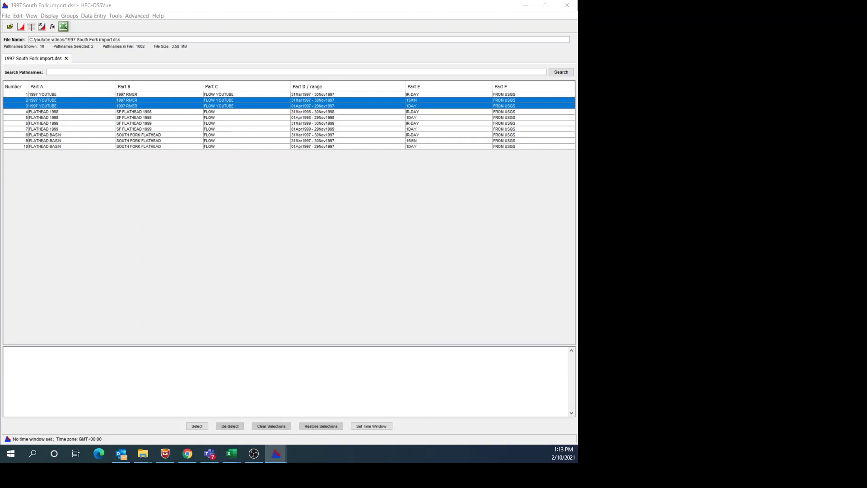
# - Maximize the comparison plot and read the May peak near 29,000 cfs
pyautogui.moveTo(209, 43); pyautogui.dragTo(333, 144)
pyautogui.click(403, 141)
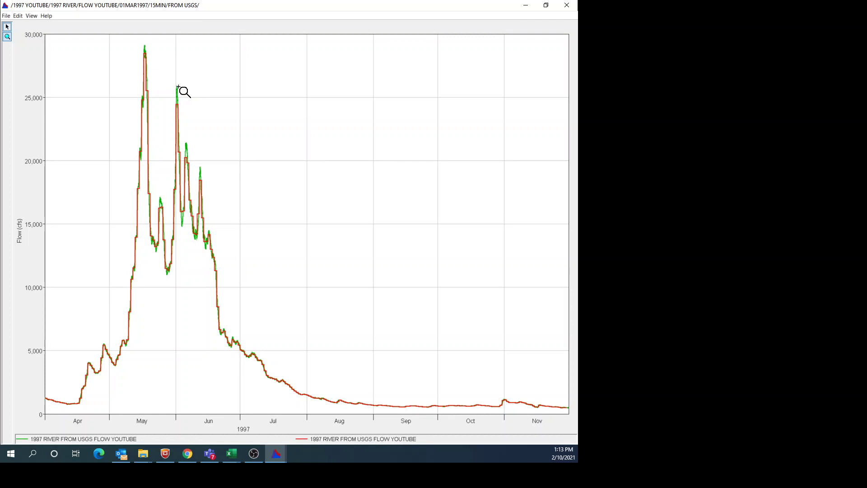
pyautogui.moveTo(176, 87)
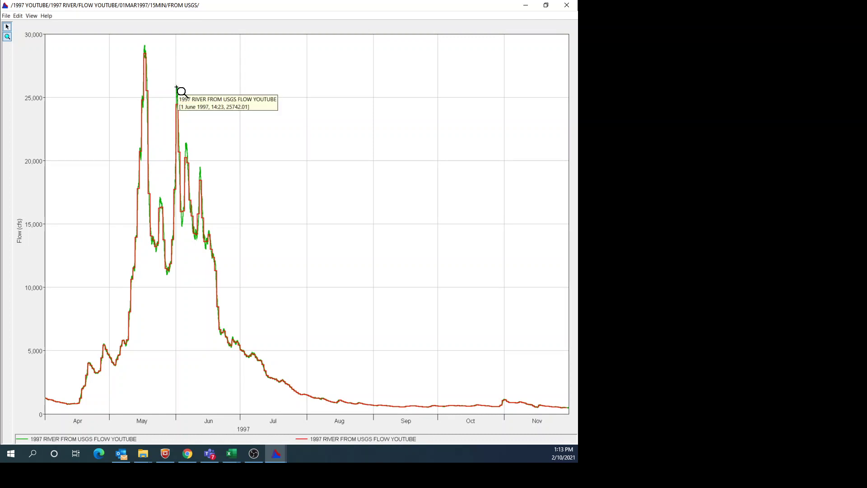